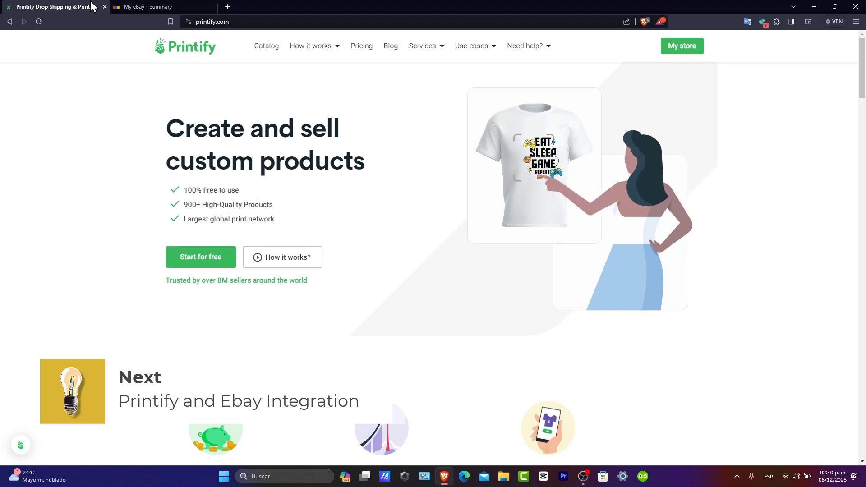
Scroll through the Printify home page to look over its features
scroll(798, 319, down, 10)
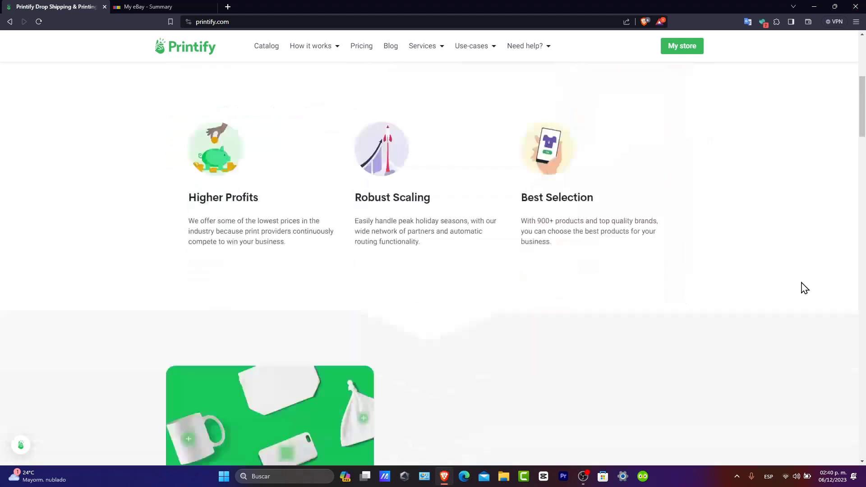
scroll(739, 290, down, 3)
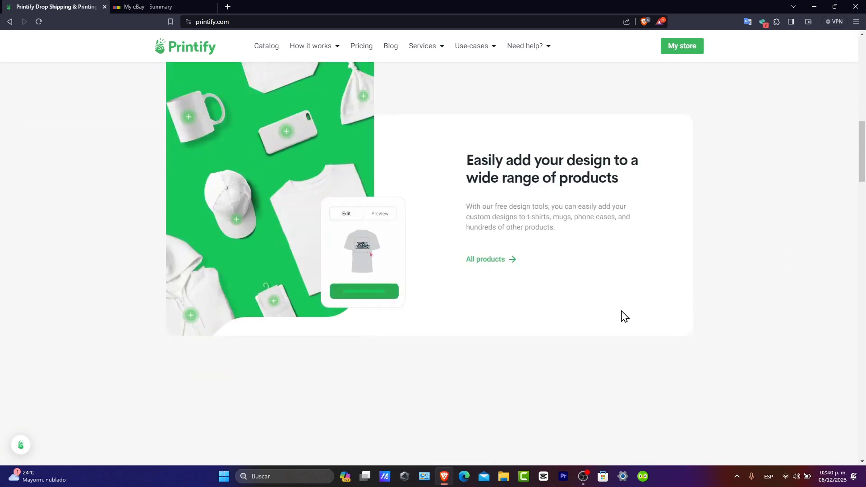
scroll(607, 315, down, 3)
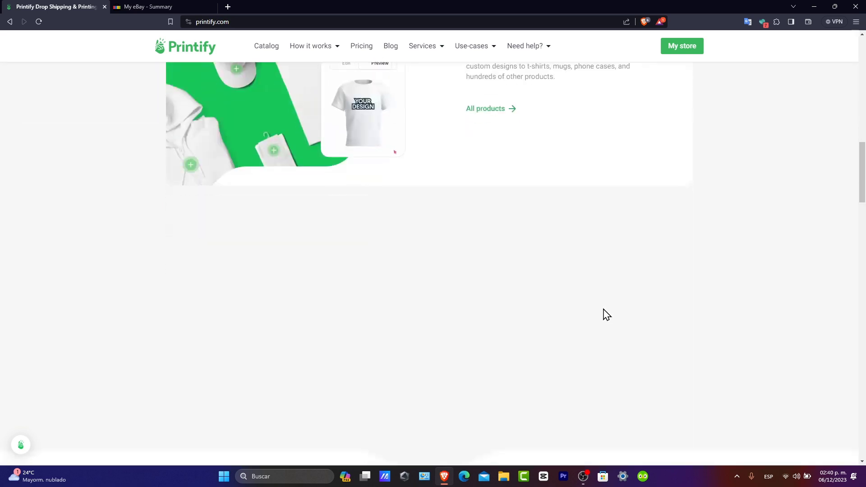
scroll(607, 315, down, 3)
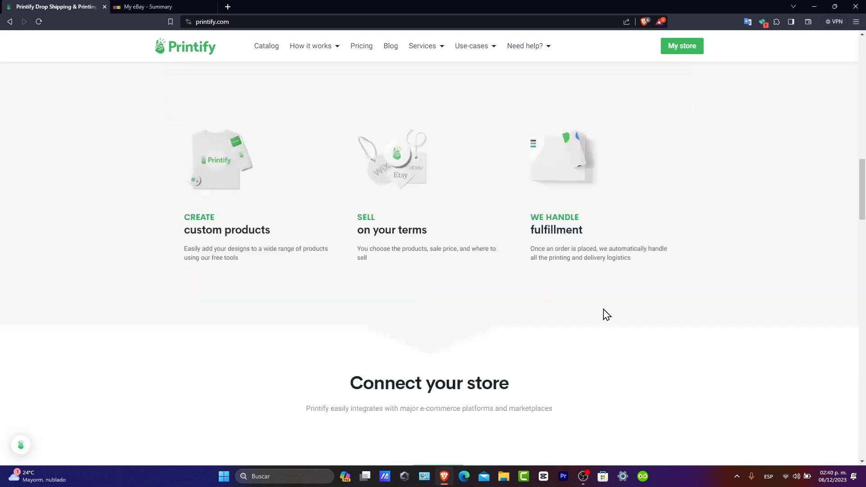
scroll(607, 314, down, 3)
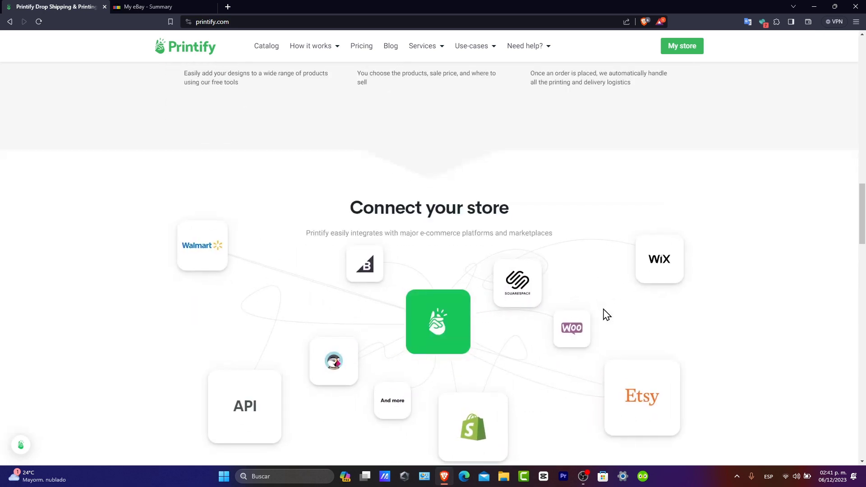
scroll(607, 315, down, 3)
scroll(607, 315, down, 3)
scroll(605, 314, down, 12)
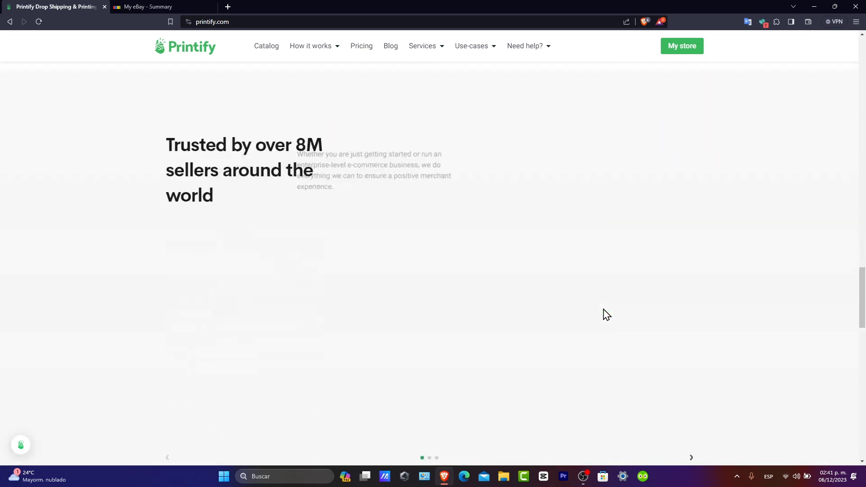
scroll(603, 309, down, 3)
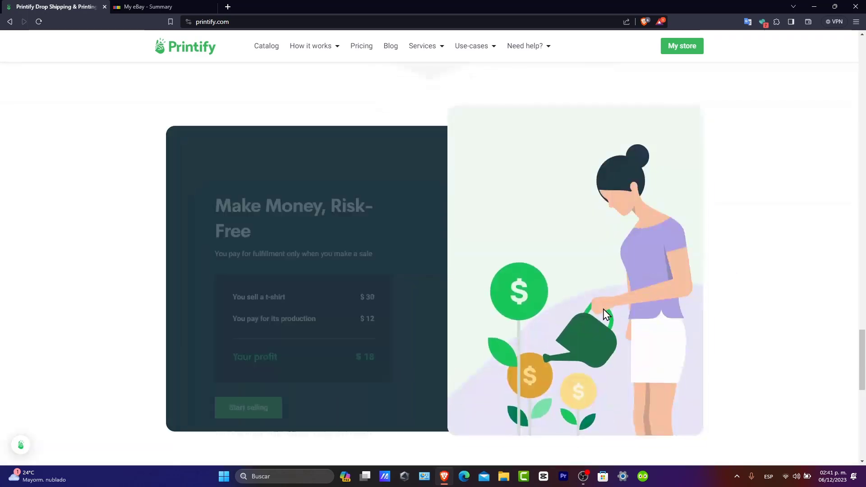
scroll(603, 309, up, 3)
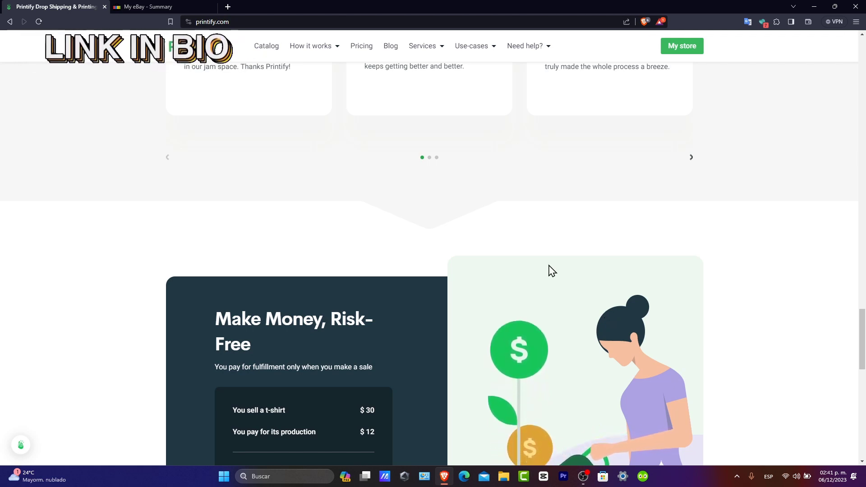
scroll(549, 282, down, 3)
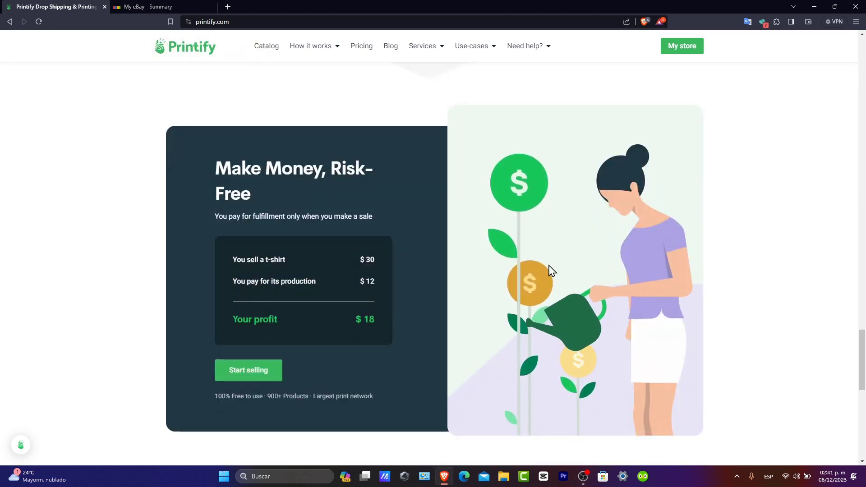
scroll(549, 269, up, 15)
scroll(552, 271, up, 10)
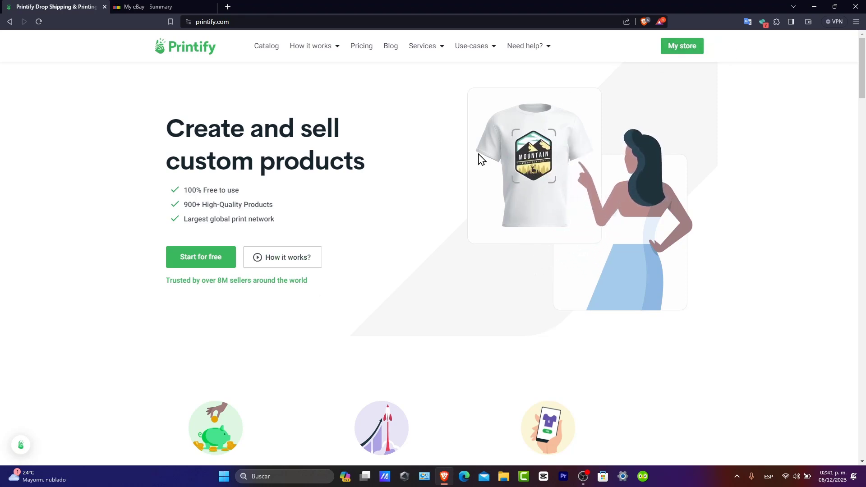
Create a free Printify account using the linked Google account
click(217, 266)
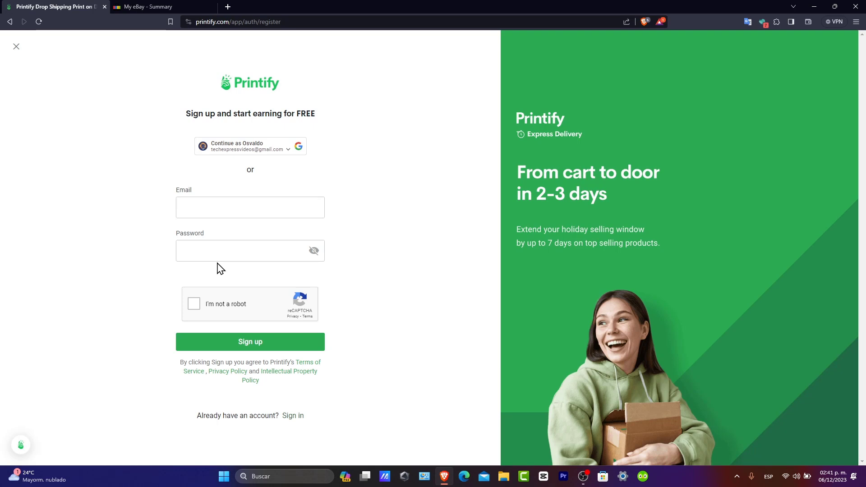
click(230, 158)
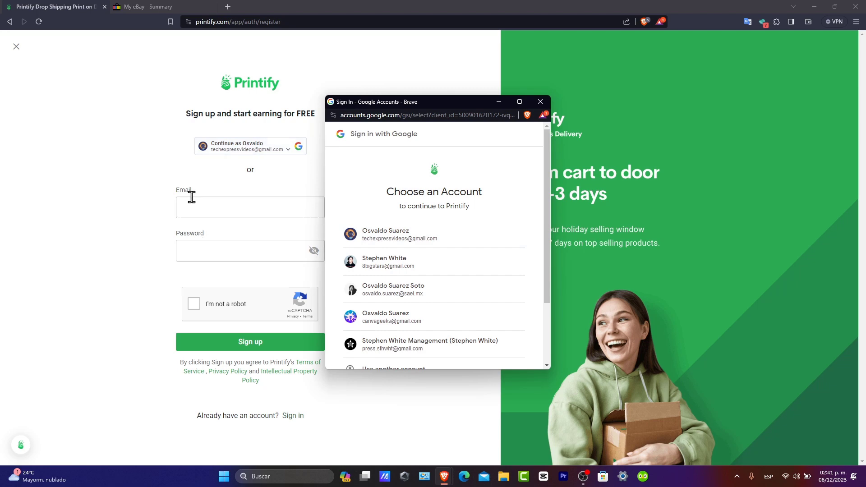
click(163, 2)
click(103, 2)
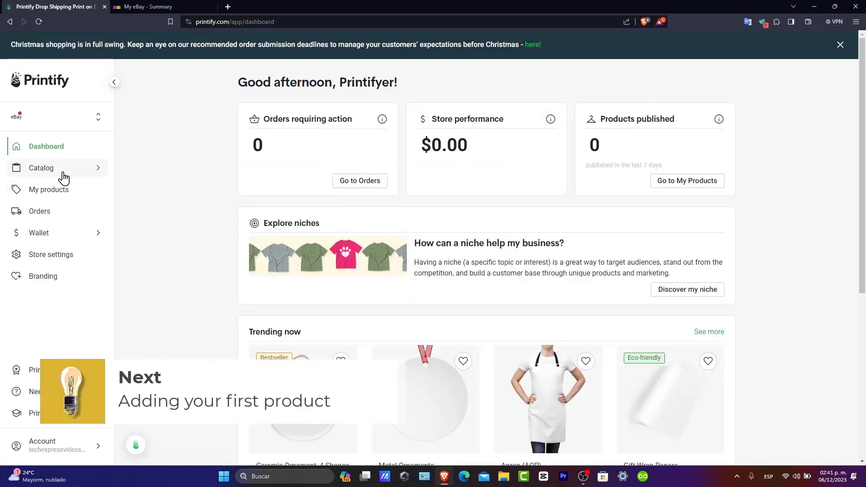
Open the Unisex Jersey Short Sleeve Tee from Men's Clothing T-shirts and start designing it
scroll(534, 244, down, 3)
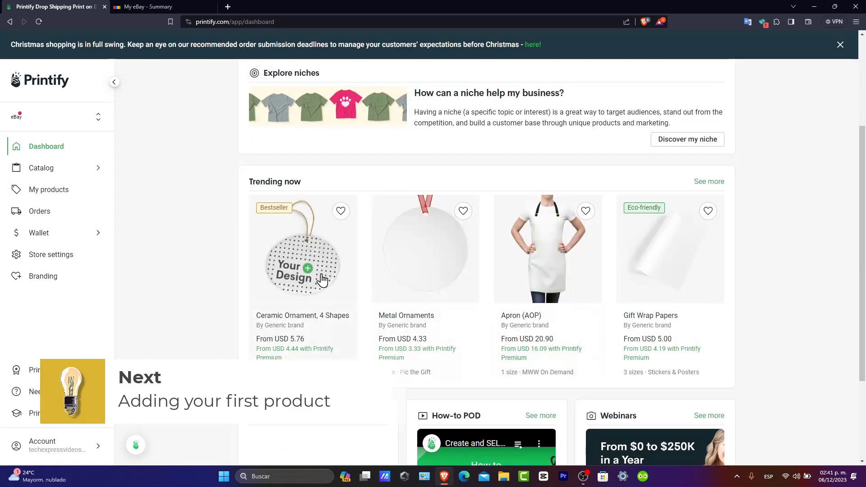
scroll(328, 275, down, 3)
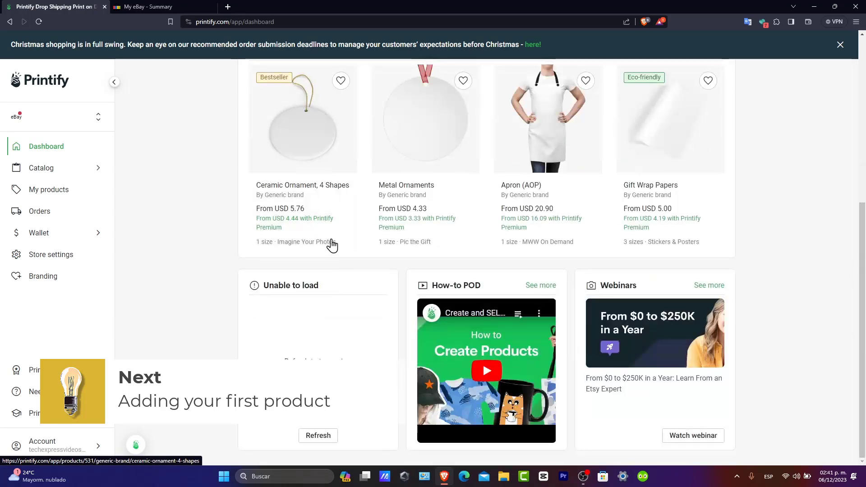
click(66, 177)
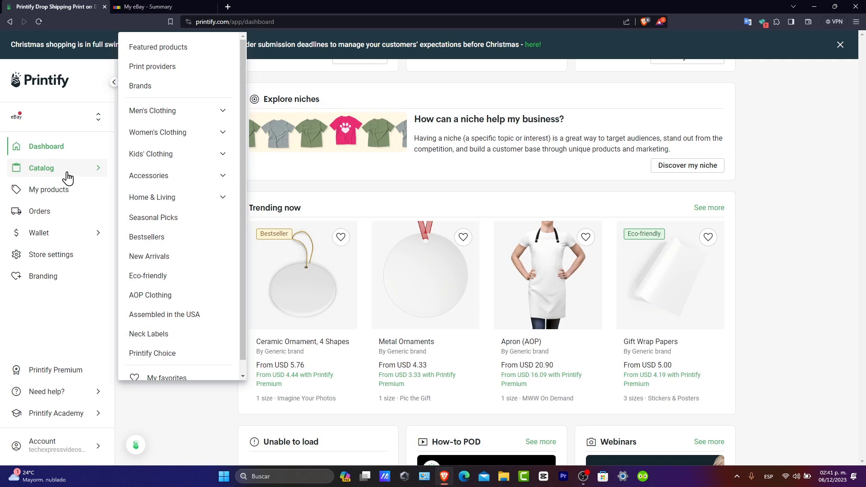
click(171, 117)
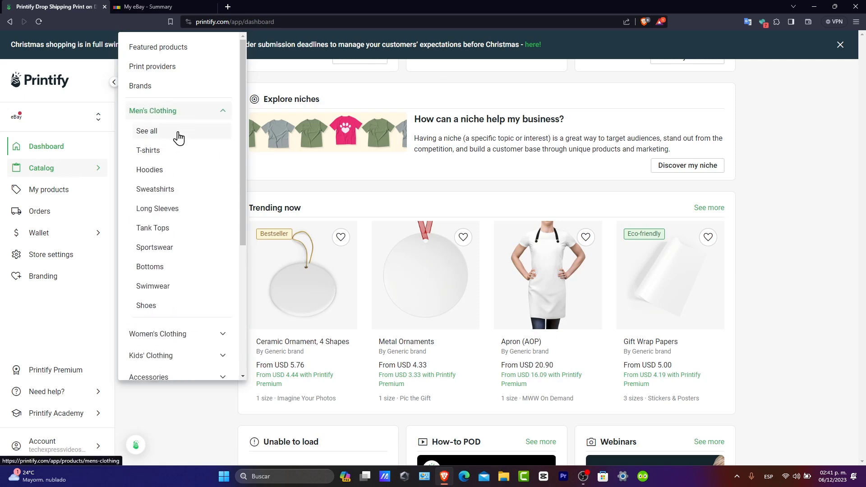
click(178, 132)
click(324, 245)
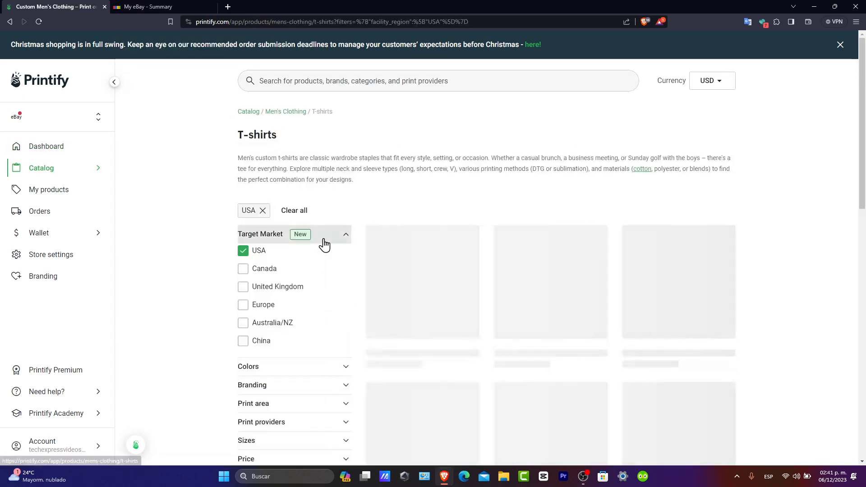
click(426, 304)
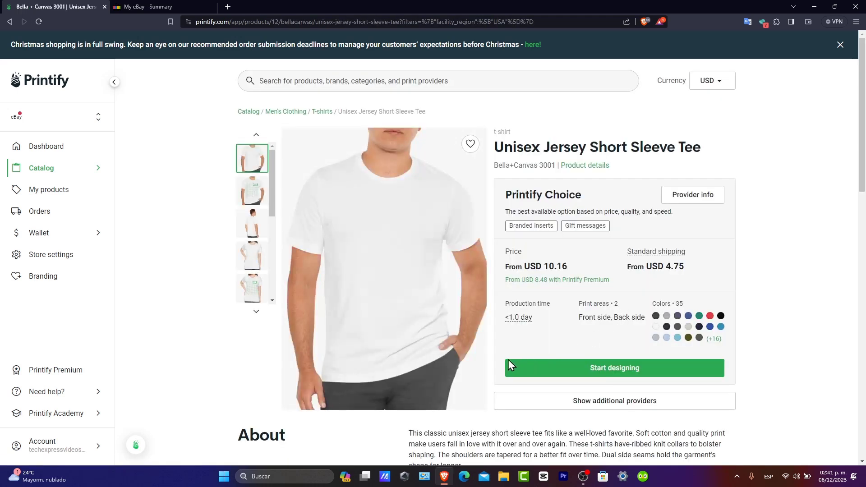
click(632, 373)
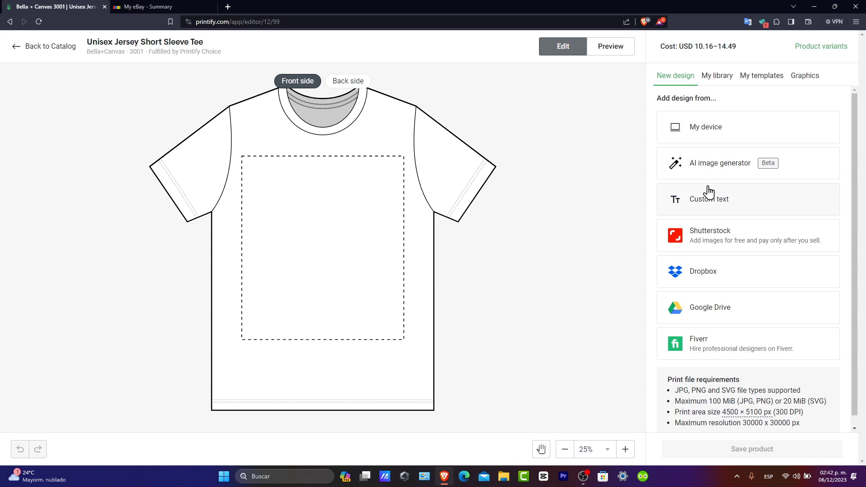
Upload the guitar-player image from the Descargas folder onto the tee front
click(718, 140)
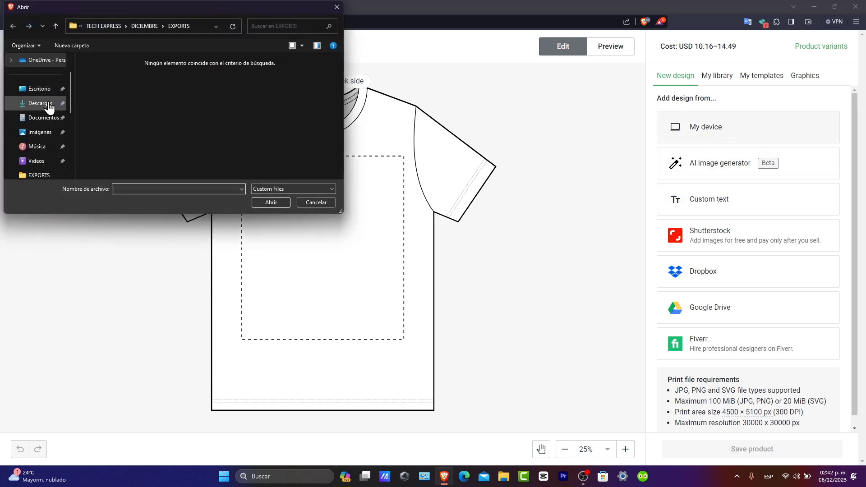
click(49, 103)
double_click(185, 126)
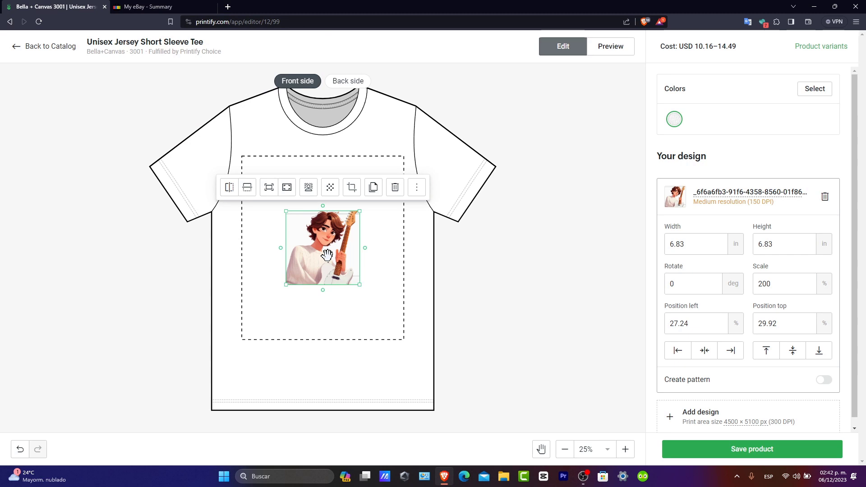
Enlarge the design to 10.22 in square (299.51%), move it to the top, and save
drag(327, 255, 328, 231)
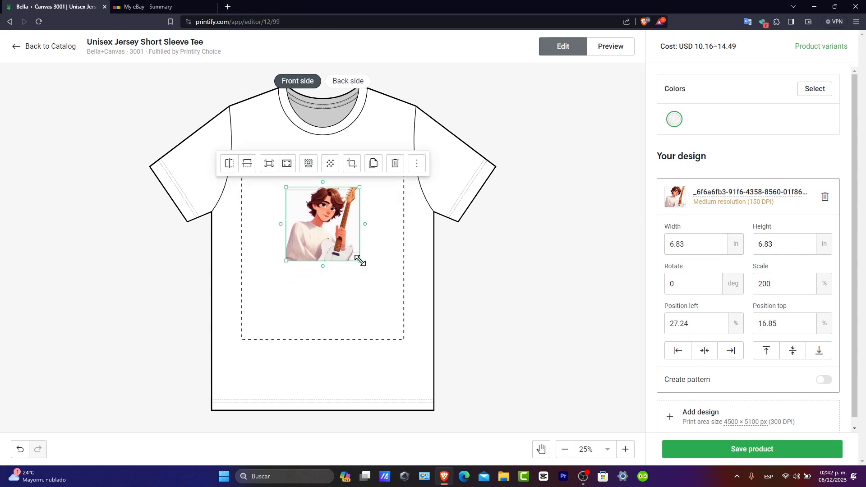
drag(360, 261, 370, 275)
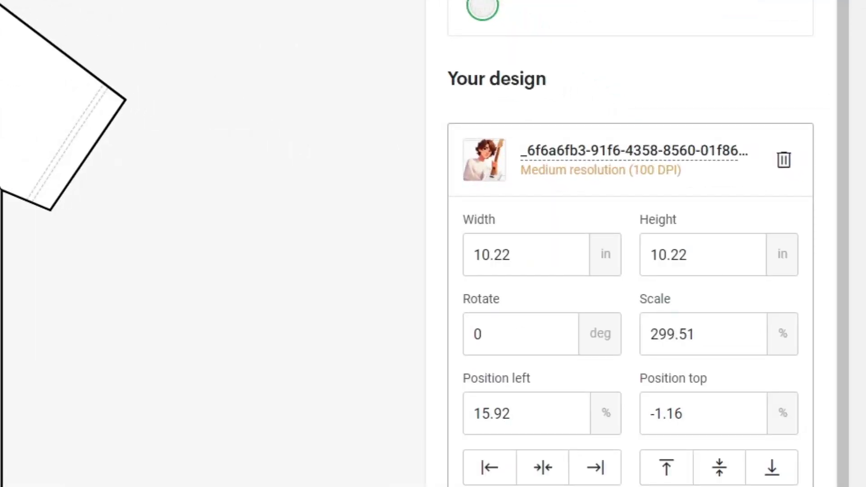
drag(359, 228, 357, 230)
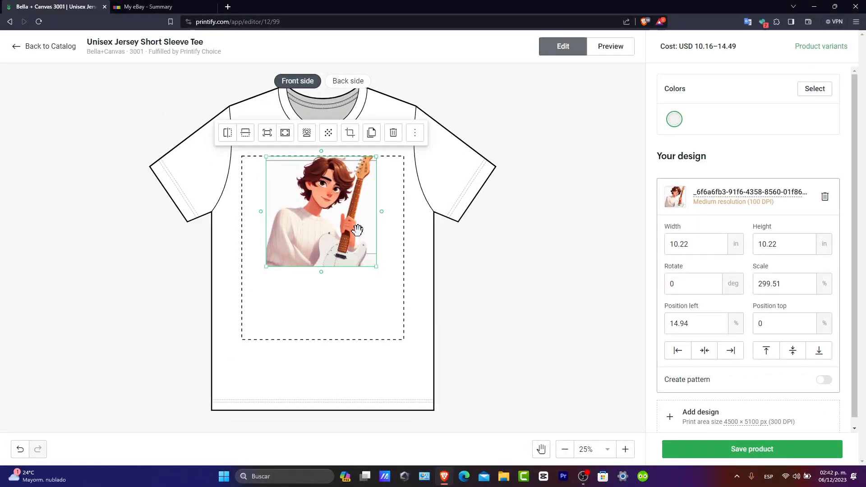
click(724, 448)
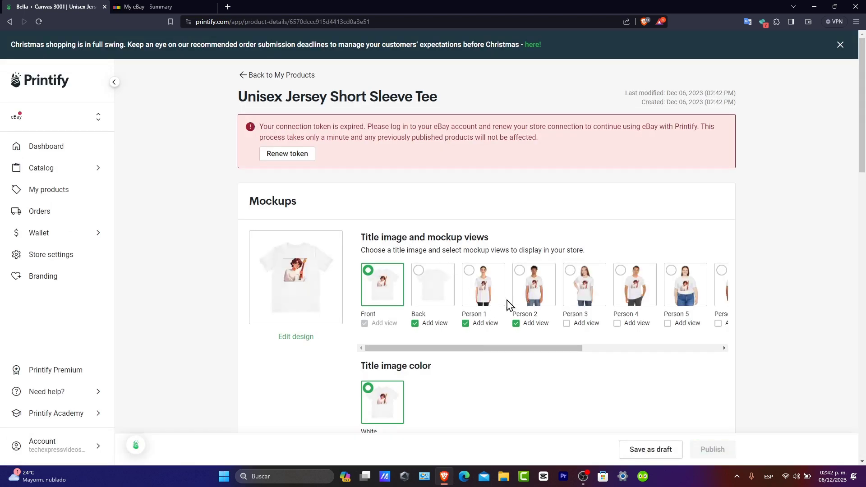
Give all six tee sizes a 5% profit margin, pricing them USD 10.69 to 15.25
scroll(486, 316, down, 3)
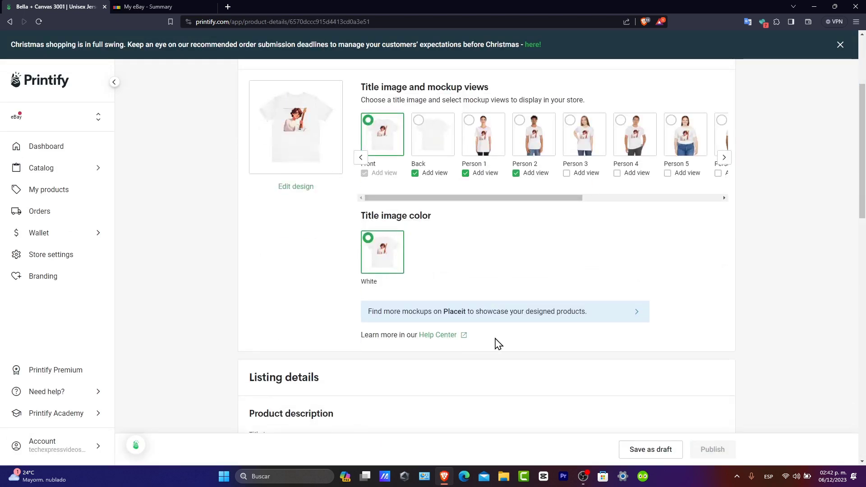
scroll(499, 344, down, 3)
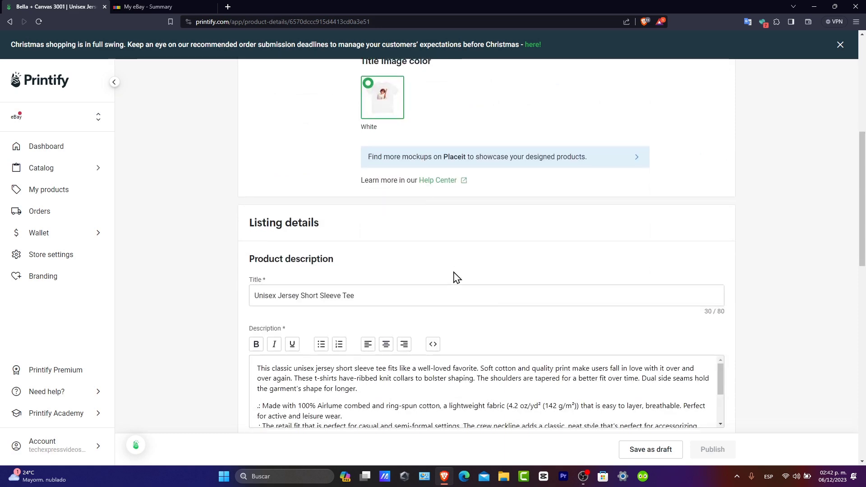
scroll(454, 276, down, 3)
scroll(389, 267, down, 3)
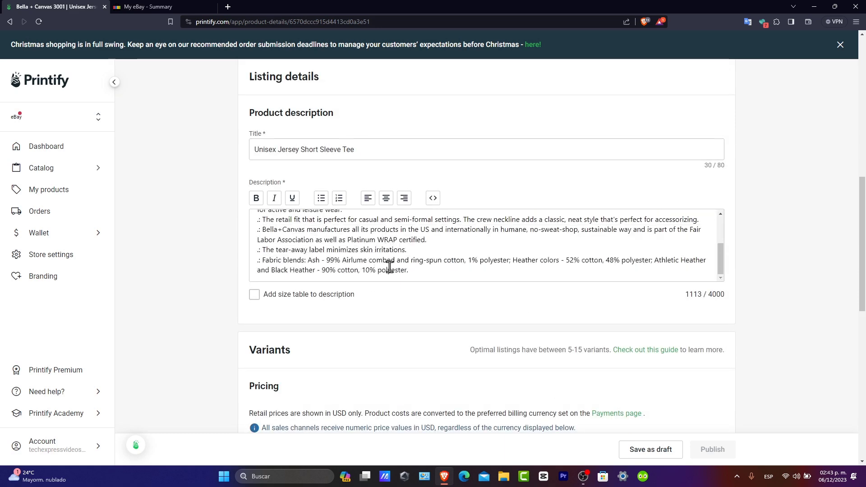
scroll(326, 319, down, 3)
scroll(401, 291, down, 3)
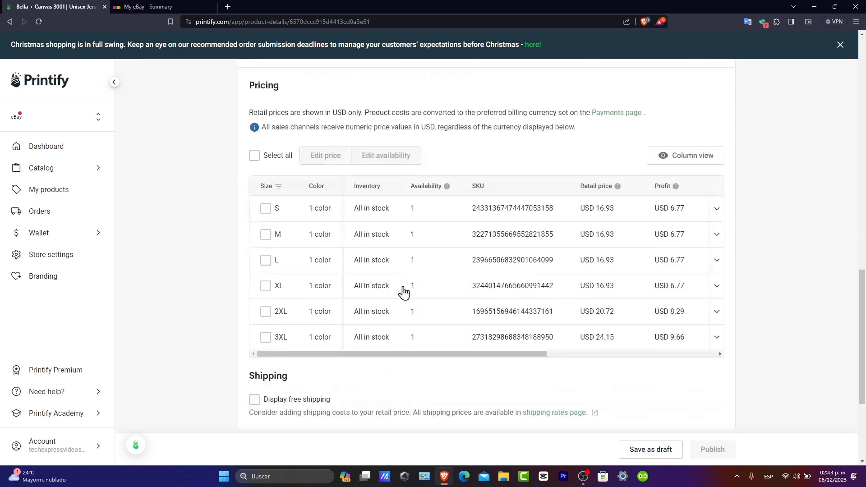
drag(497, 356, 663, 376)
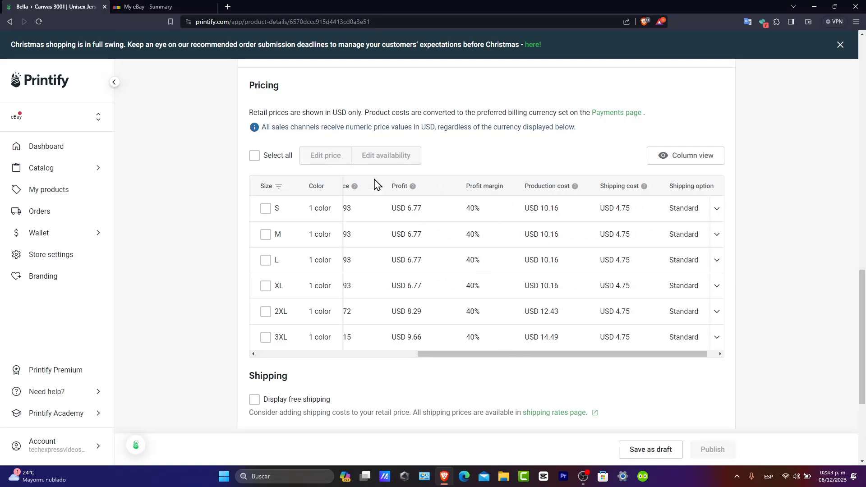
click(266, 158)
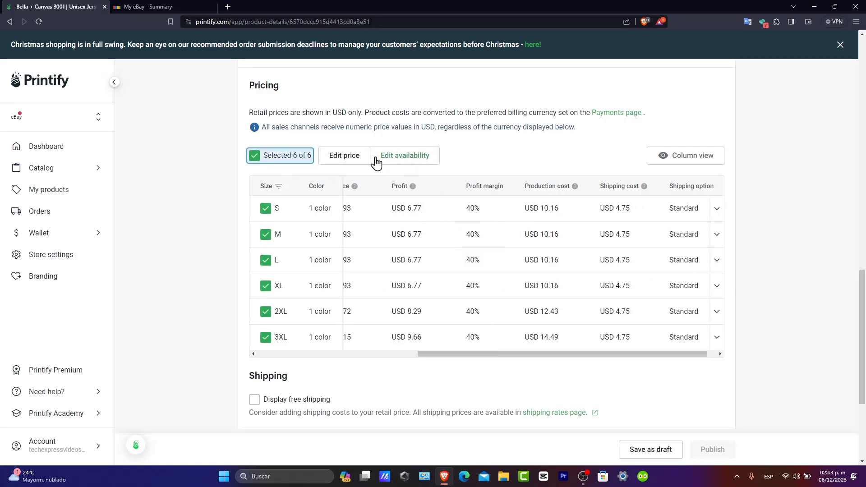
click(354, 158)
click(453, 228)
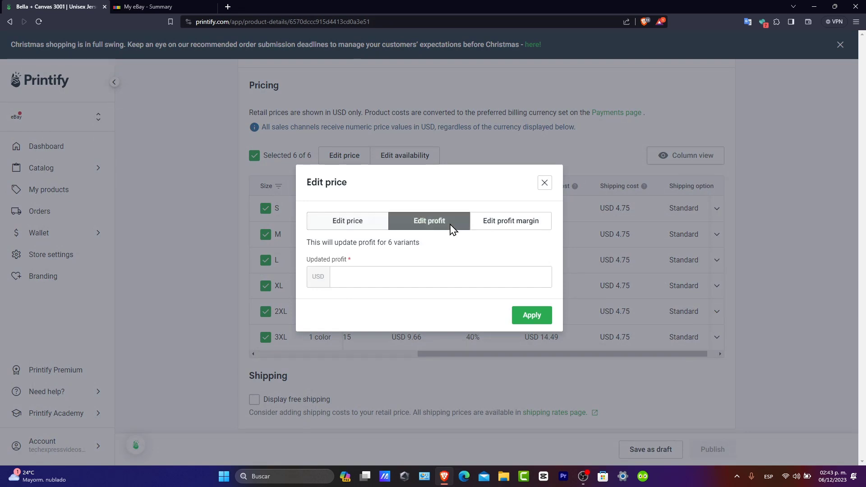
click(488, 226)
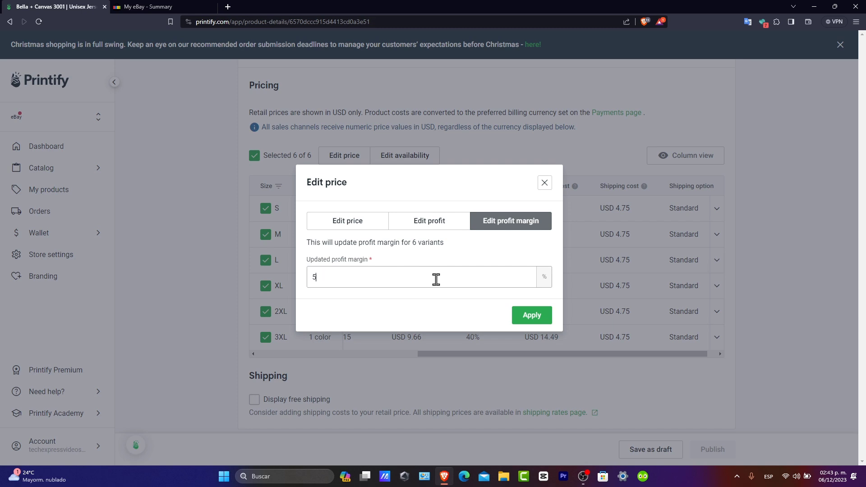
click(532, 316)
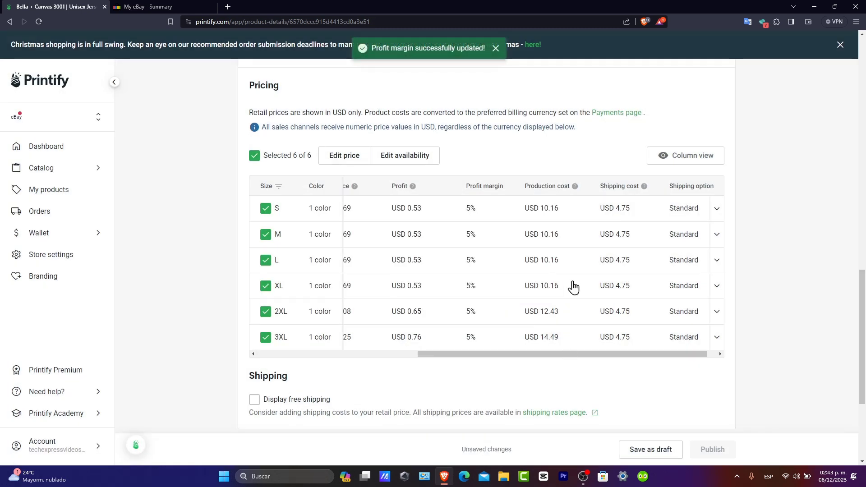
drag(611, 356, 629, 358)
Toggle the Display free shipping option below the pricing table
scroll(619, 375, down, 3)
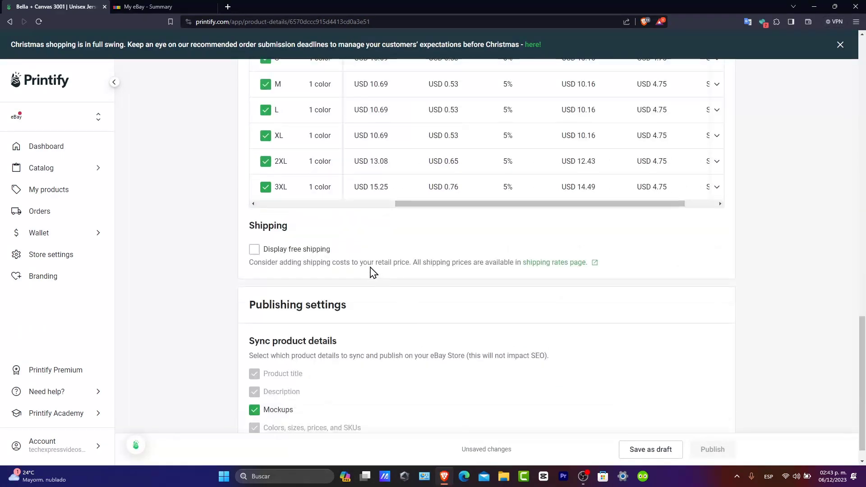
click(316, 251)
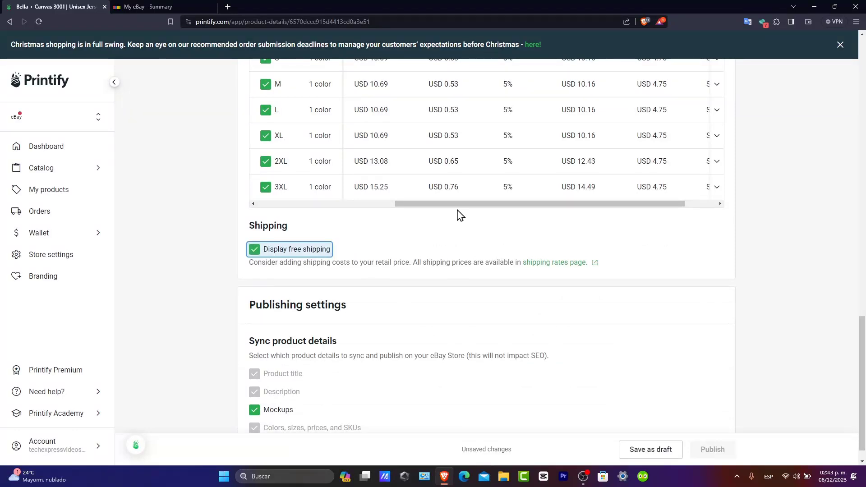
click(475, 215)
scroll(578, 215, right, 2)
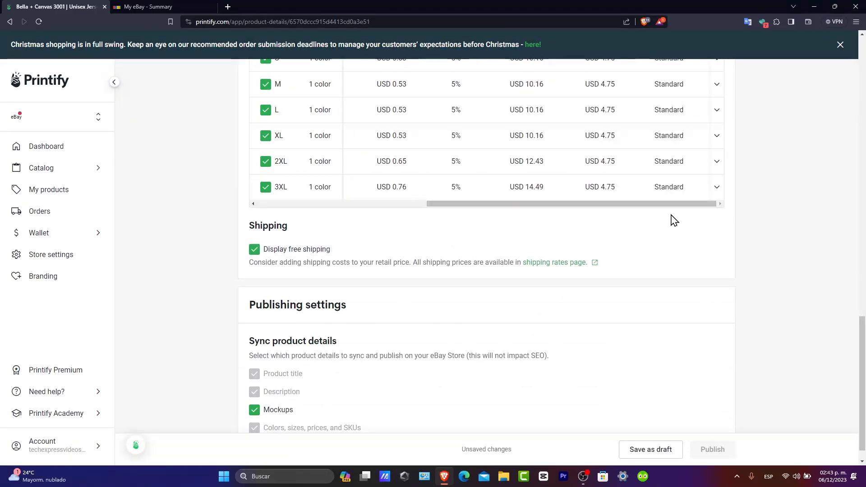
scroll(650, 243, up, 3)
scroll(626, 271, down, 3)
scroll(617, 287, up, 3)
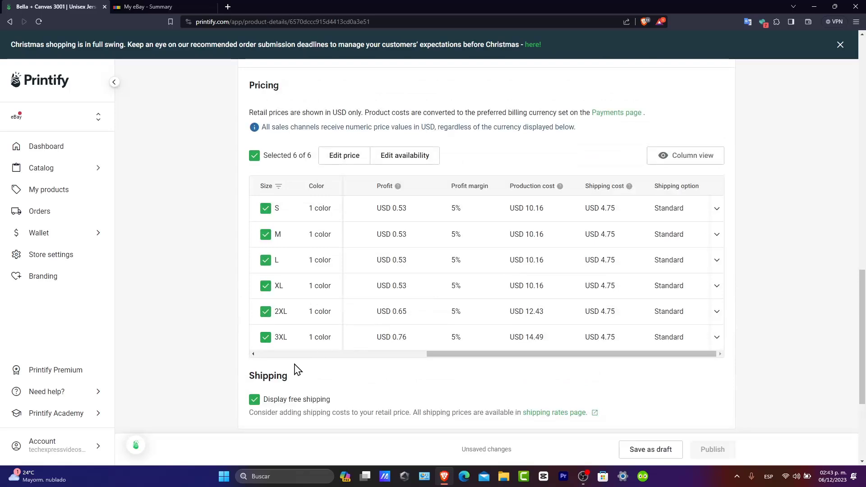
click(258, 399)
click(309, 397)
scroll(453, 381, down, 3)
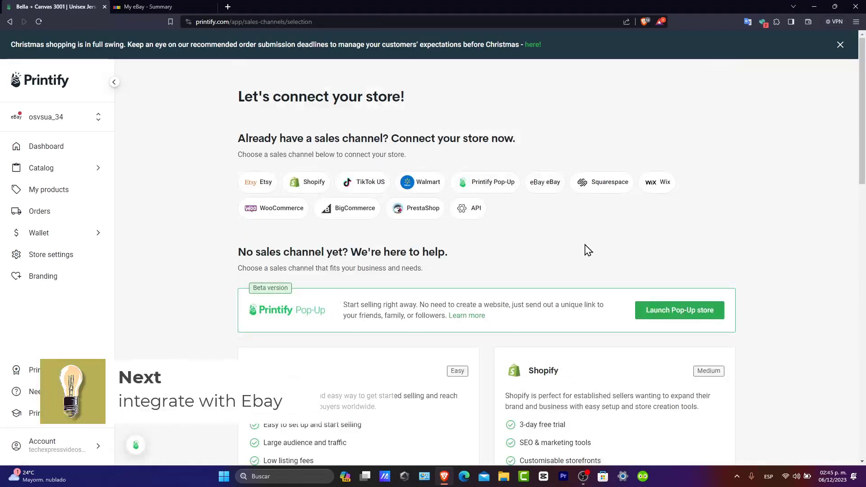
Name the new store with the pasted eBay user ID and connect it
scroll(586, 250, down, 3)
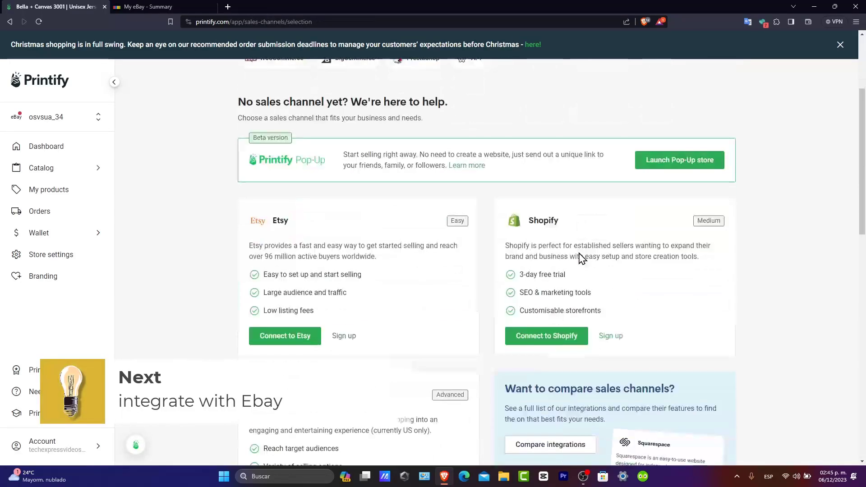
scroll(548, 291, down, 6)
scroll(548, 296, down, 5)
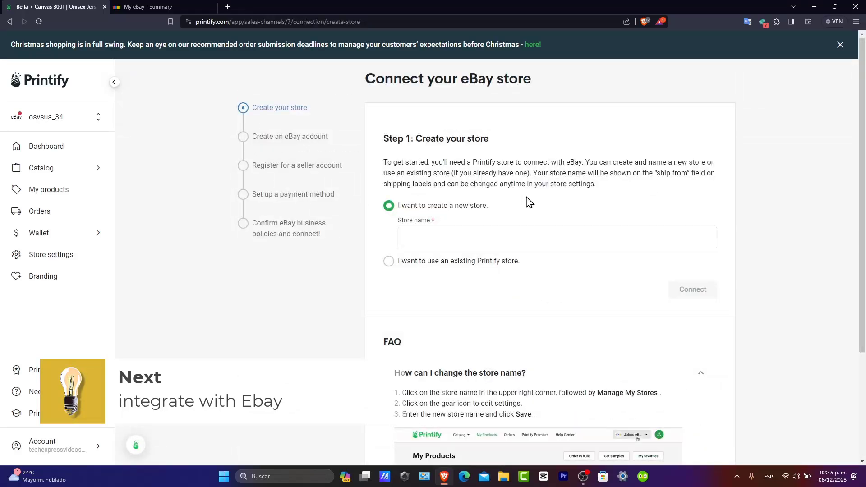
click(482, 236)
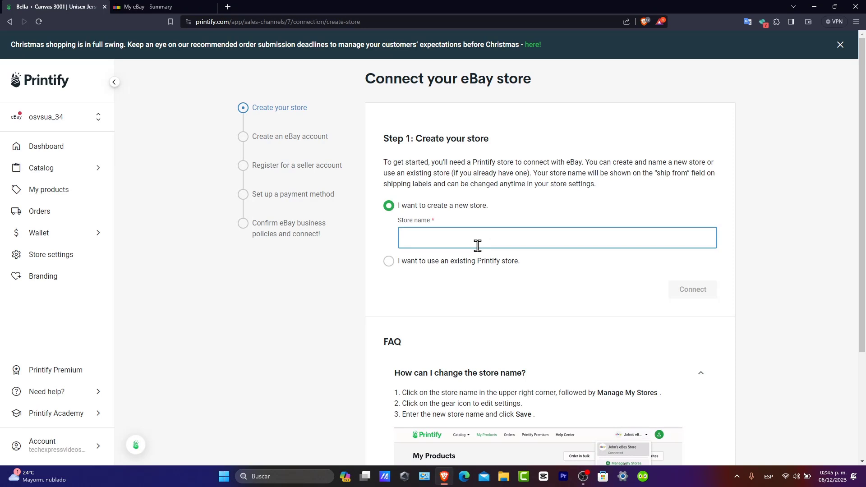
text(osvsua_34user ID, click for member's profile)
drag(546, 238, 424, 237)
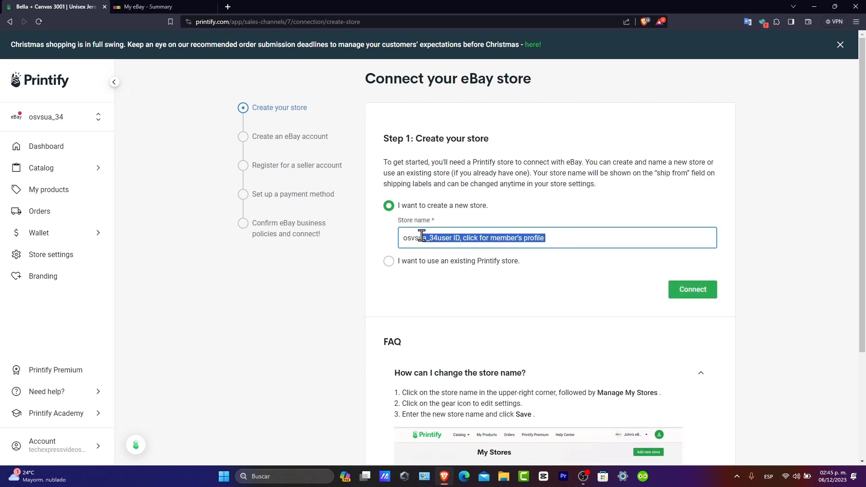
click(680, 296)
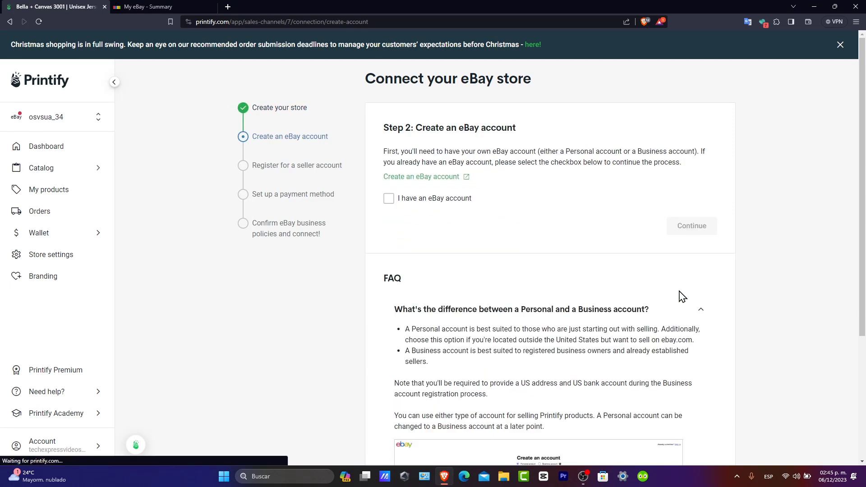
Confirm the eBay and seller accounts, then open eBay's seller setup page in a new tab
click(421, 203)
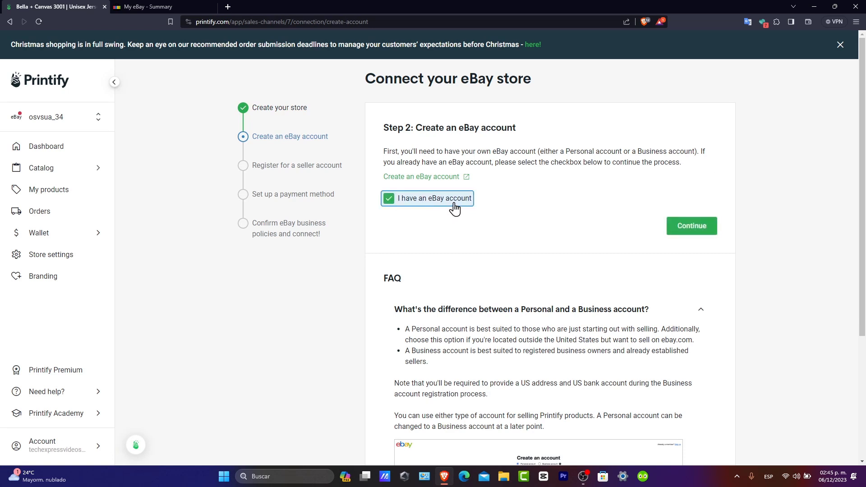
click(692, 226)
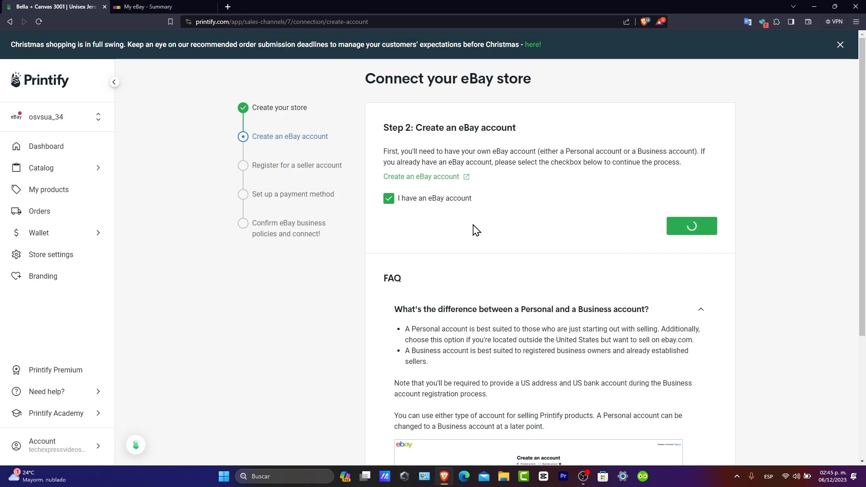
click(452, 185)
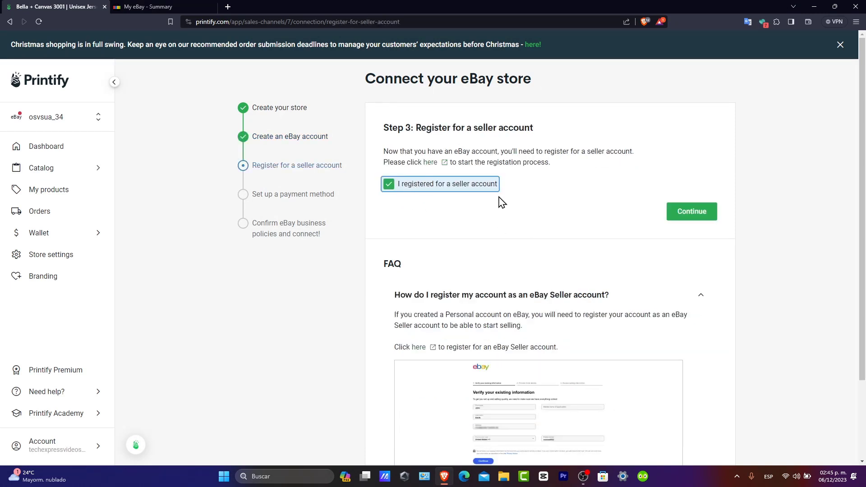
click(681, 219)
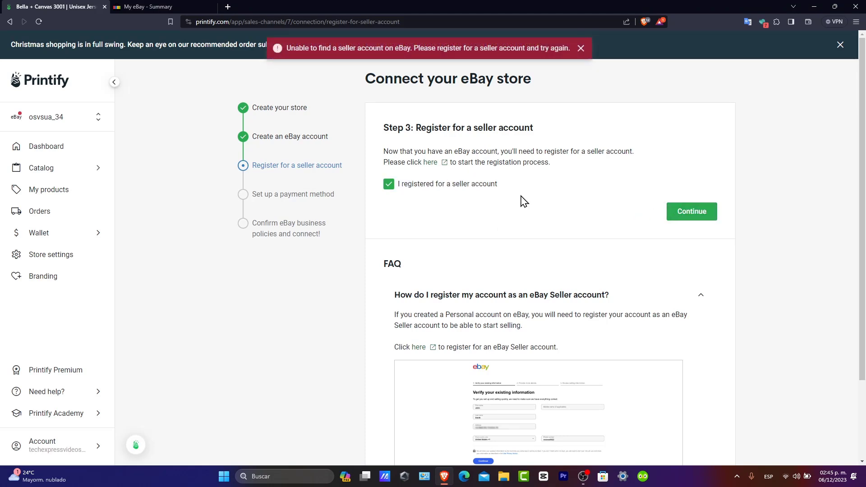
right_click(422, 351)
click(470, 245)
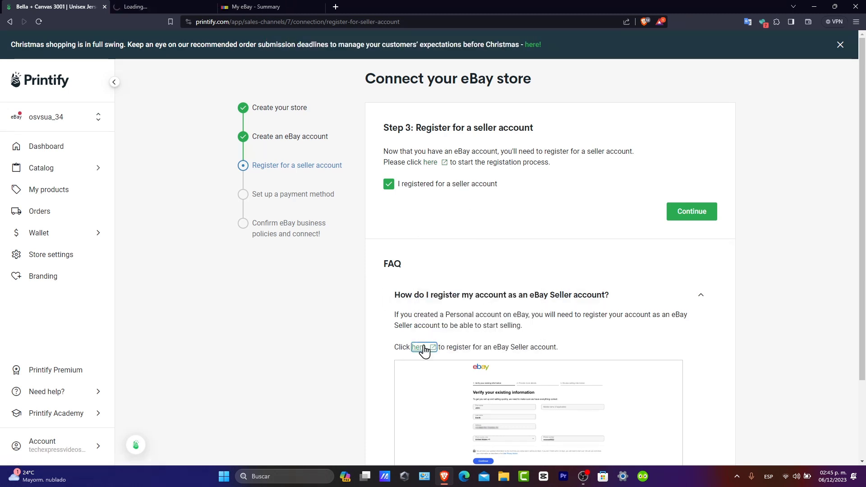
key(ctrl+Tab)
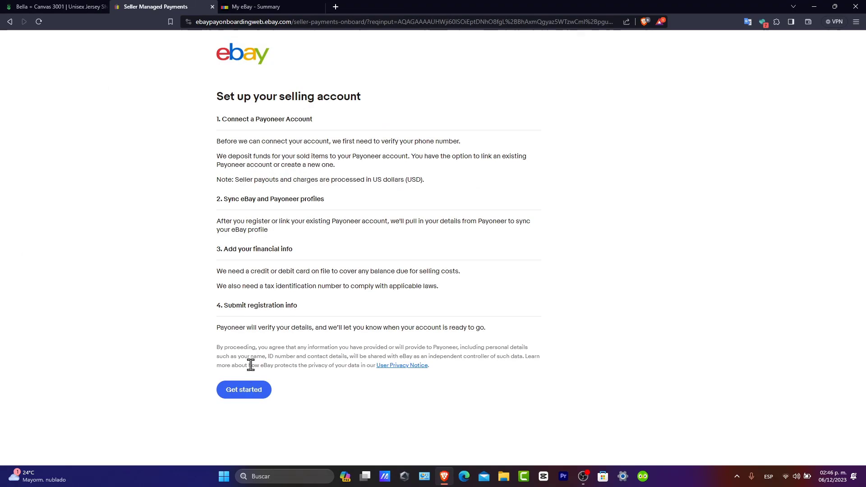
Start eBay's selling-account setup and tick Printify's business-policies acknowledgement at step 5
click(257, 391)
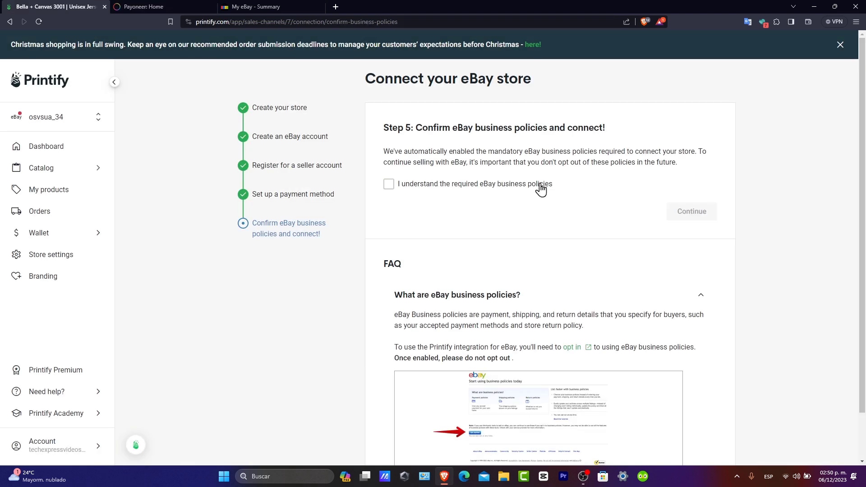
click(541, 185)
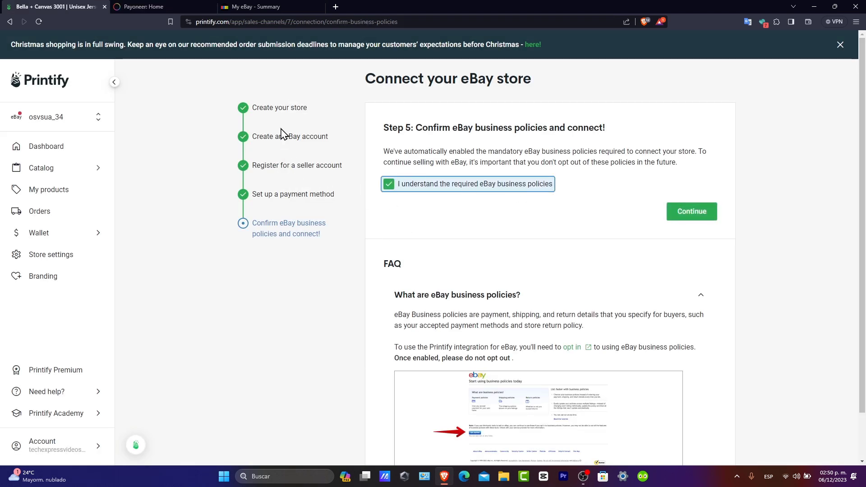
Finish connecting the eBay store and close the Congrats dialog
click(698, 214)
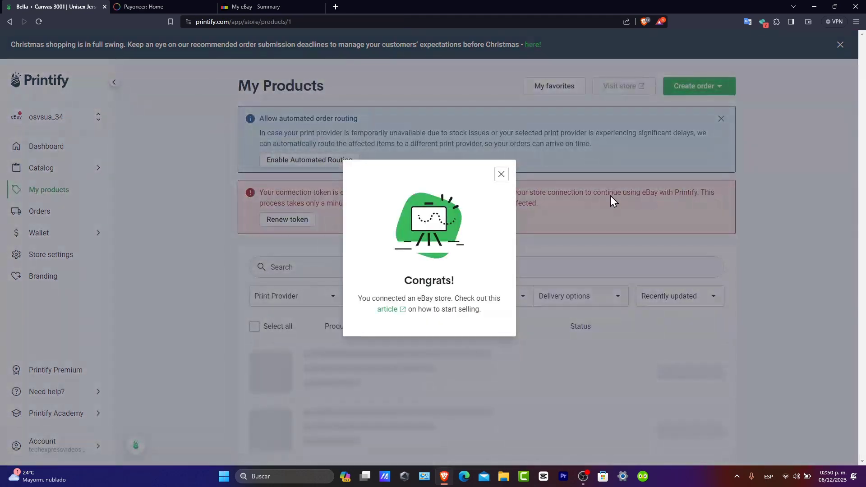
click(501, 175)
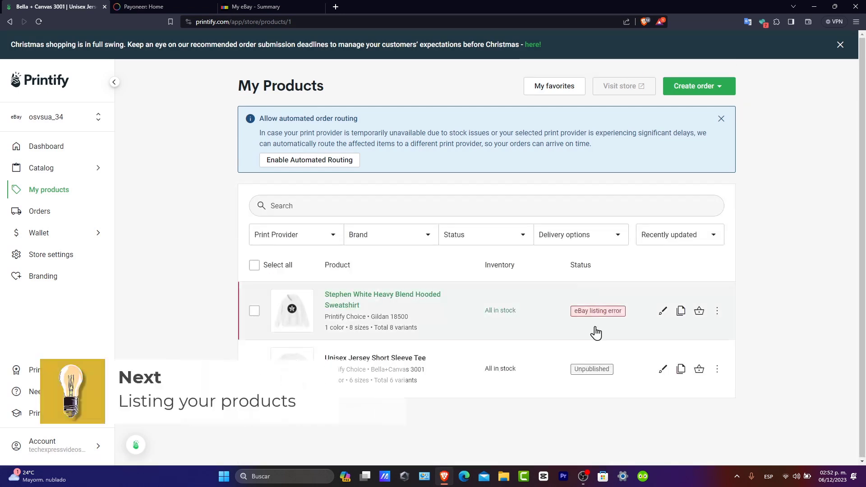
Select the Unisex Jersey Short Sleeve Tee and begin publishing it to eBay
click(718, 373)
key(Escape)
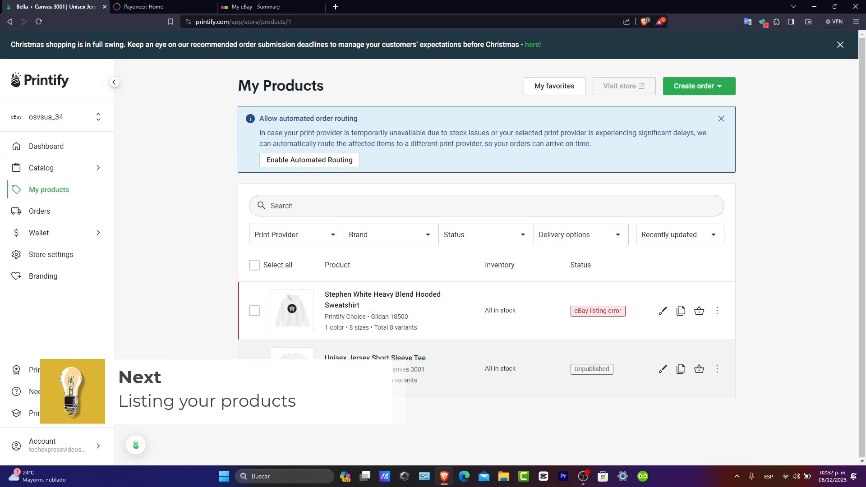
click(481, 375)
click(346, 269)
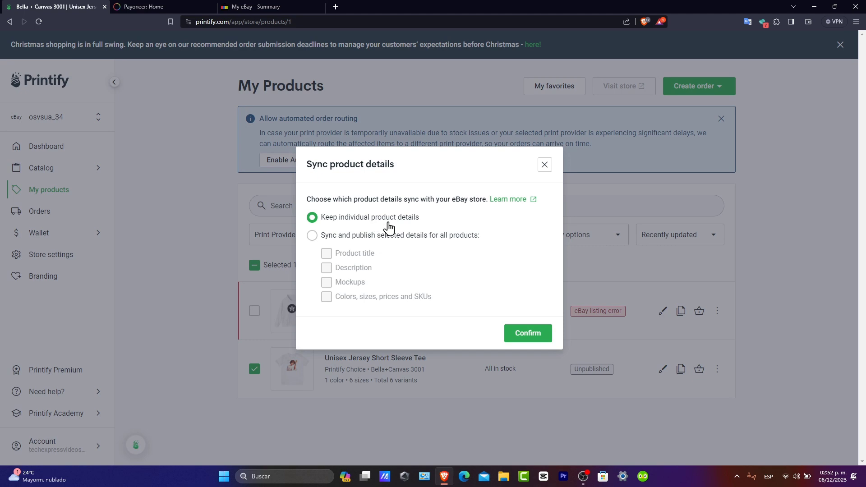
Sync title, description, mockups and variants, confirm publishing, and view My eBay Summary
click(397, 235)
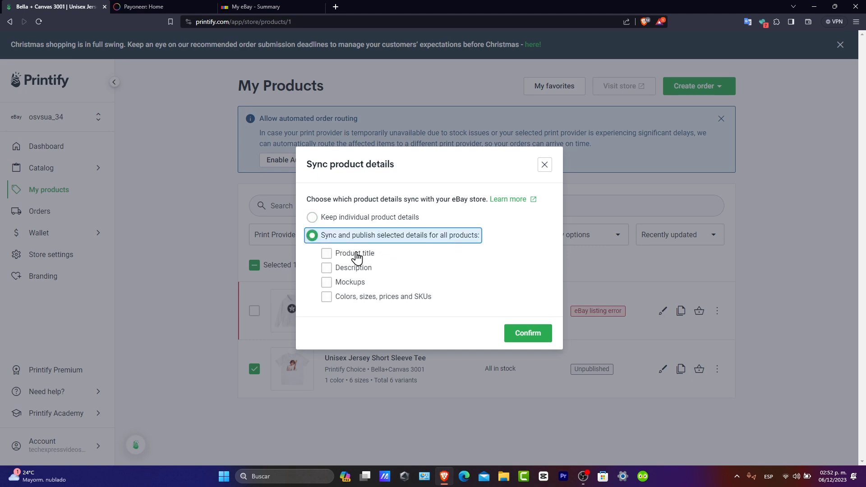
click(366, 268)
click(357, 253)
click(355, 282)
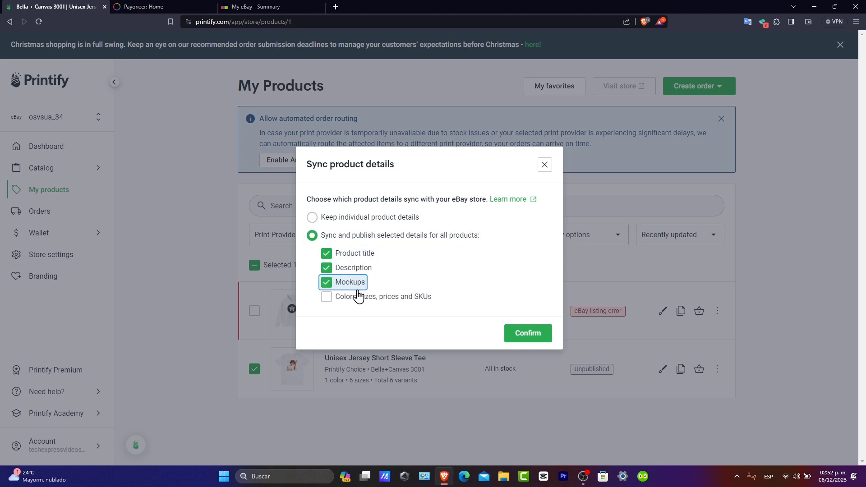
click(361, 297)
click(528, 332)
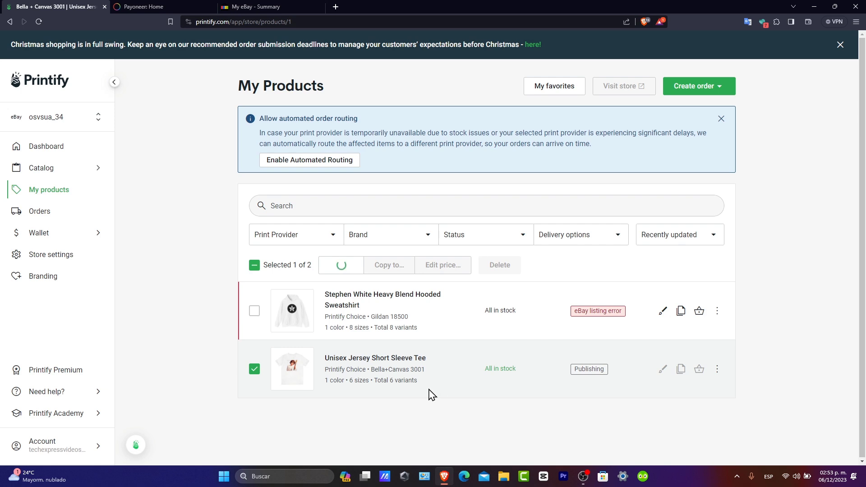
click(288, 6)
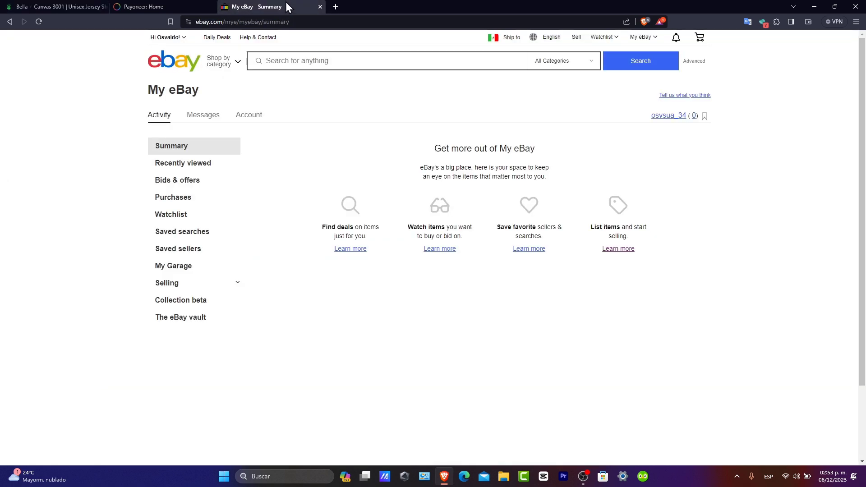
Return to Printify's My Products page and check the sweatshirt's eBay listing error
click(86, 6)
mouse_move(604, 318)
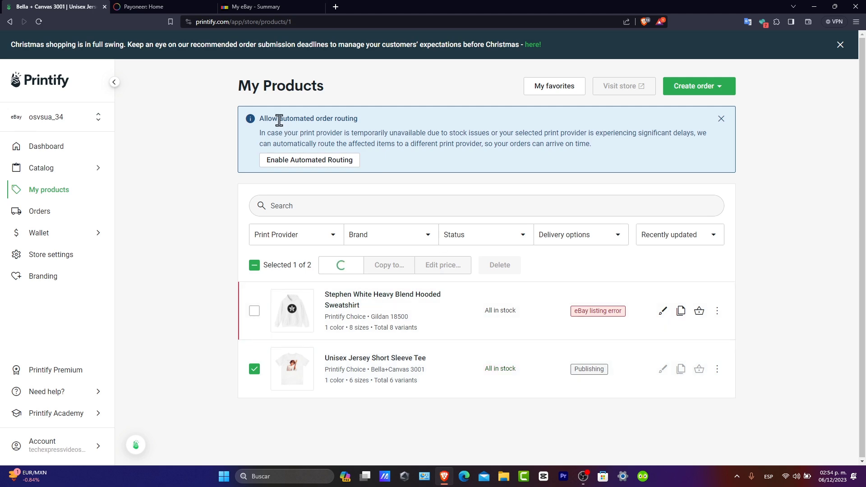
View the Payoneer home balances, then return to the My eBay Summary page
key(ctrl+Tab)
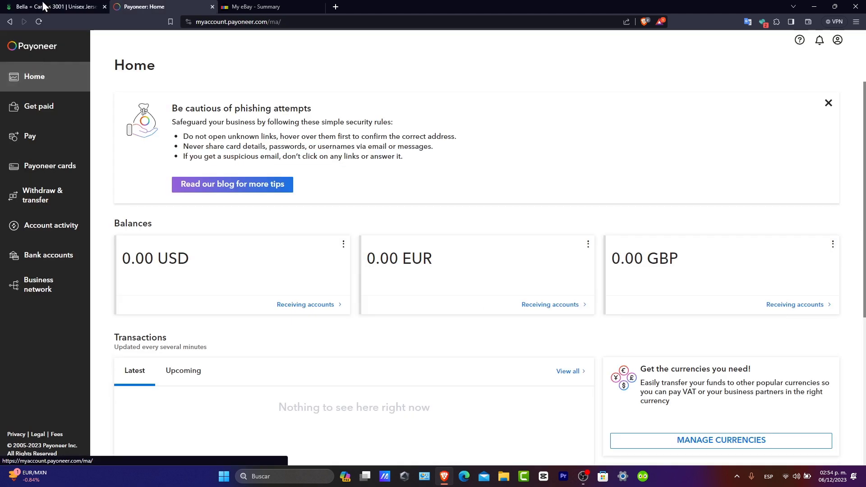
click(257, 5)
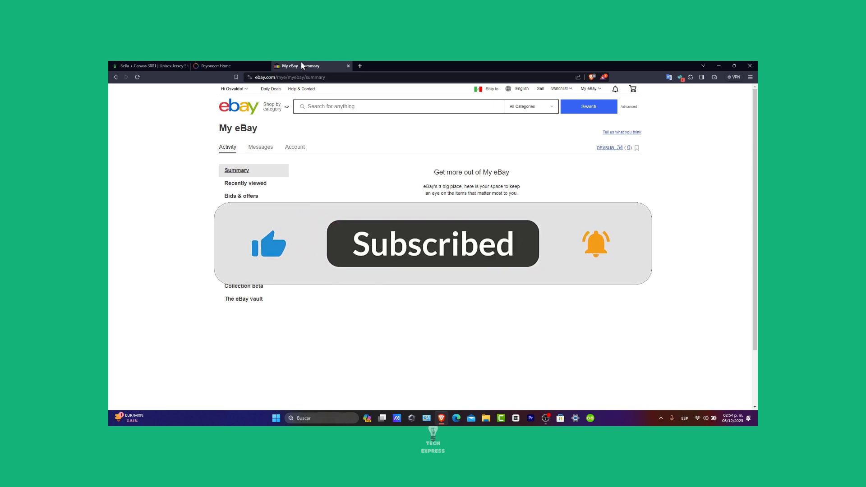
Refresh the My eBay Summary page, then go to Selling > Overview in the sidebar
click(262, 175)
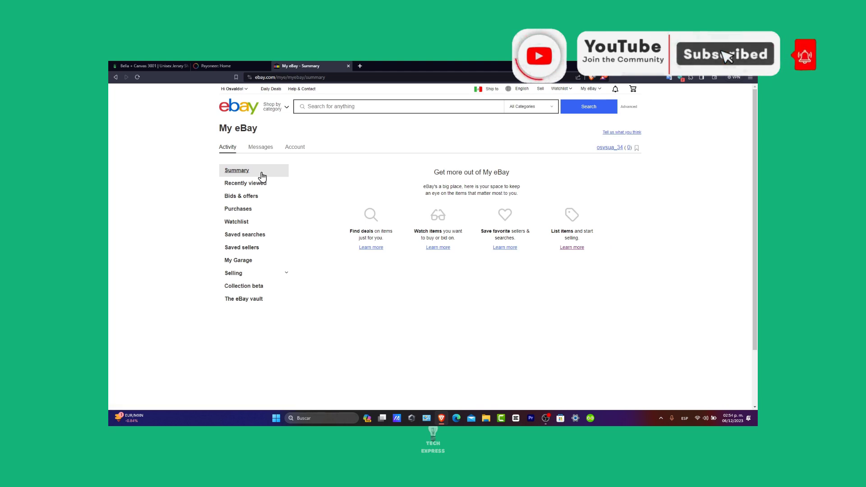
click(248, 273)
click(248, 289)
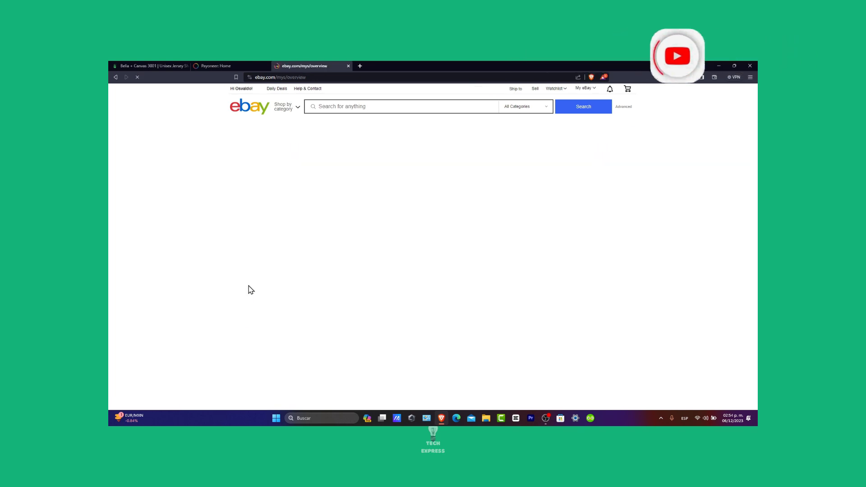